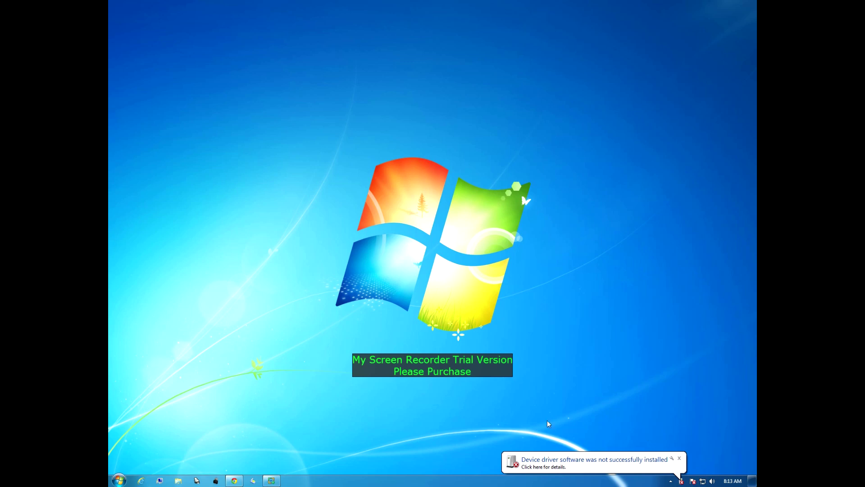
Download the 'Windows 7 USBASP driver' zip from the HobbyKing Customer files list and open its download options.
{"action": "left_click", "coordinate": [234, 480]}
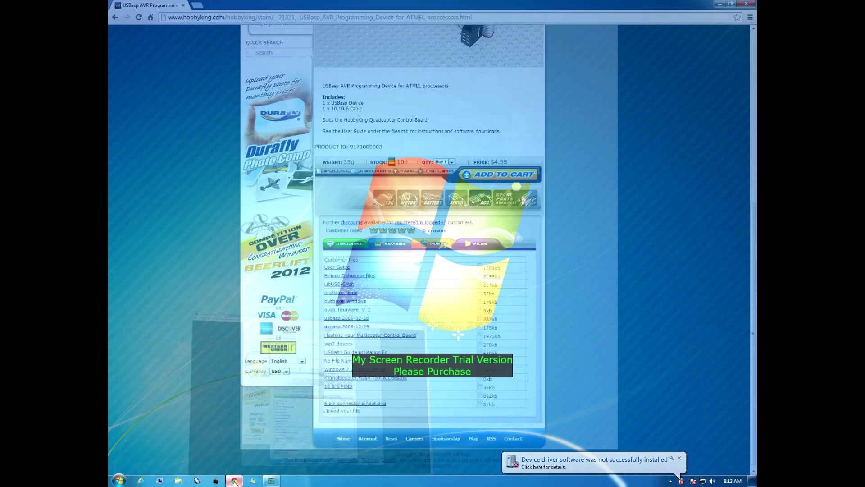
{"action": "left_click_drag", "start_coordinate": [752, 234], "coordinate": [751, 34]}
{"action": "scroll", "coordinate": [740, 94], "scroll_direction": "down", "scroll_amount": 3}
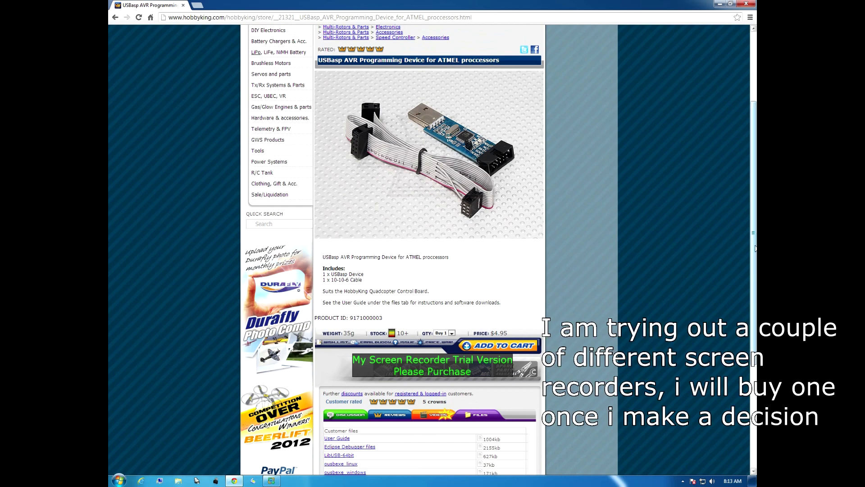
{"action": "scroll", "coordinate": [755, 248], "scroll_direction": "down", "scroll_amount": 3}
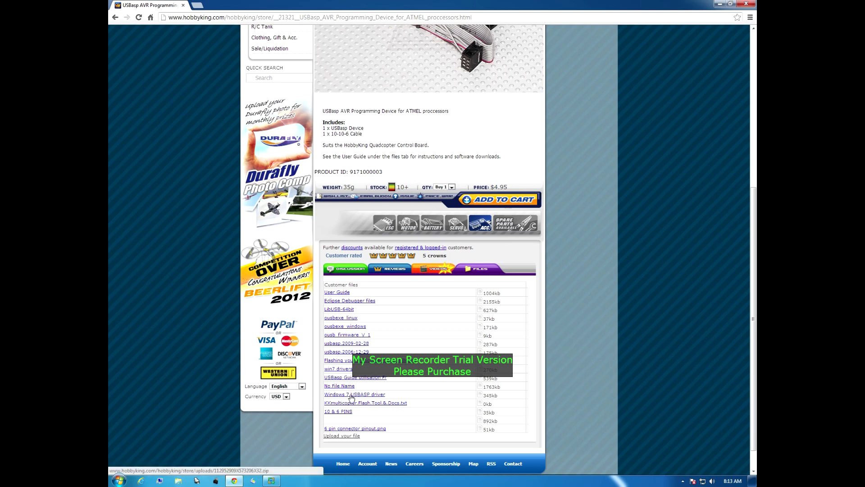
{"action": "left_click", "coordinate": [351, 396]}
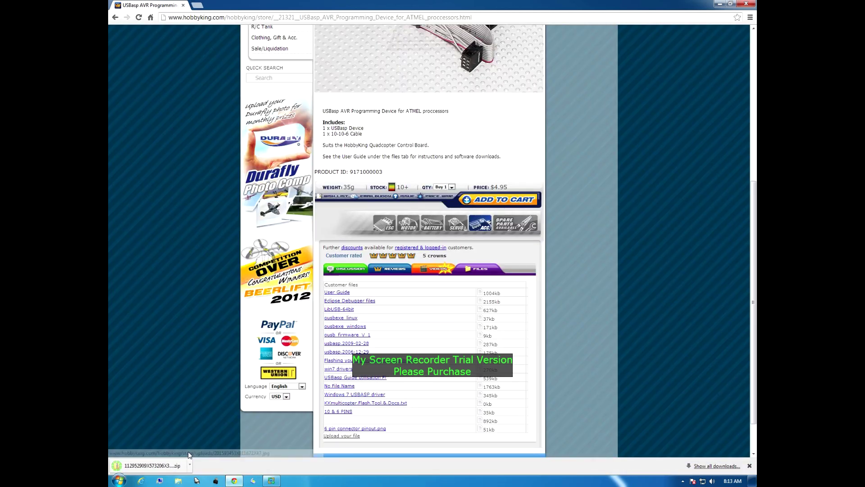
{"action": "right_click", "coordinate": [167, 468]}
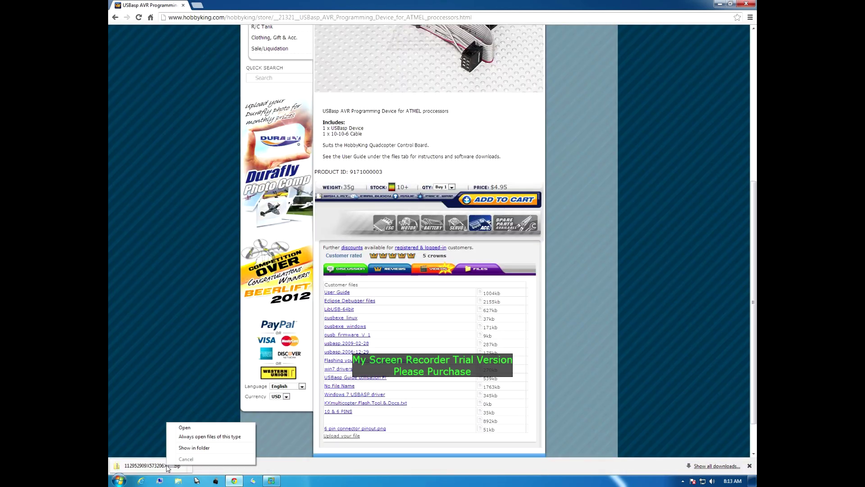
Show the driver zip in Downloads and inspect its usbasp-windriver.2011-05-28 folder.
{"action": "left_click", "coordinate": [187, 449]}
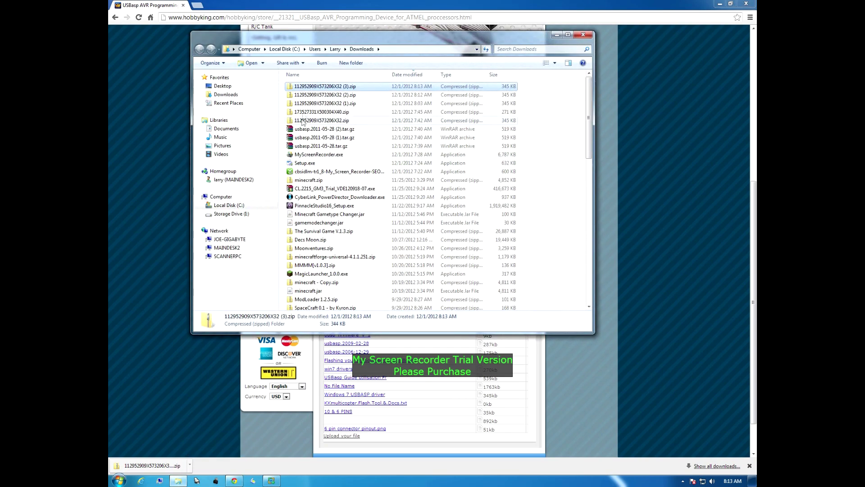
{"action": "double_click", "coordinate": [319, 87]}
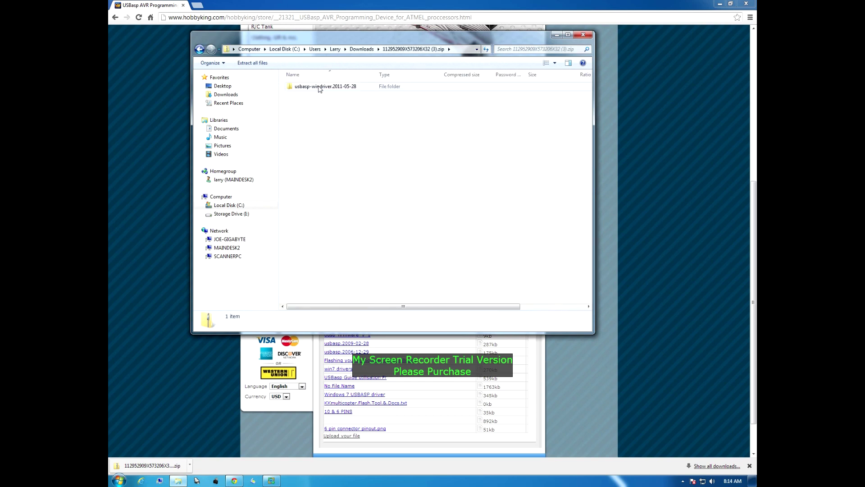
{"action": "right_click", "coordinate": [319, 88]}
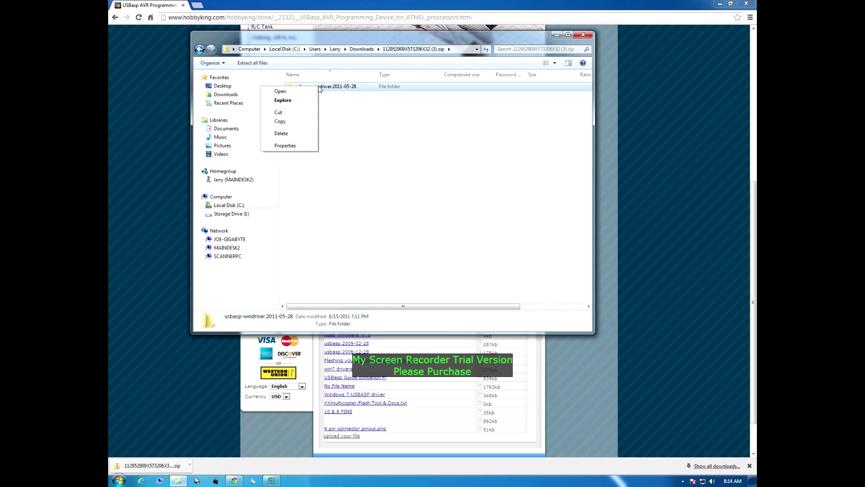
{"action": "left_click", "coordinate": [298, 93]}
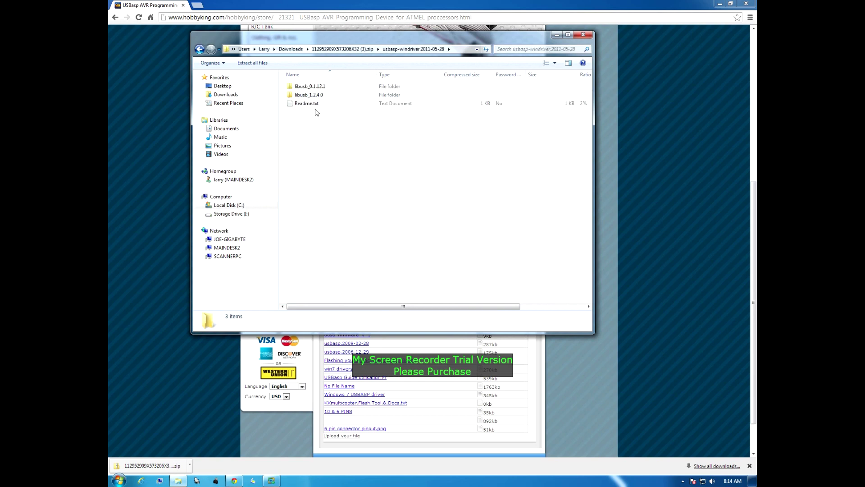
{"action": "left_click", "coordinate": [199, 50]}
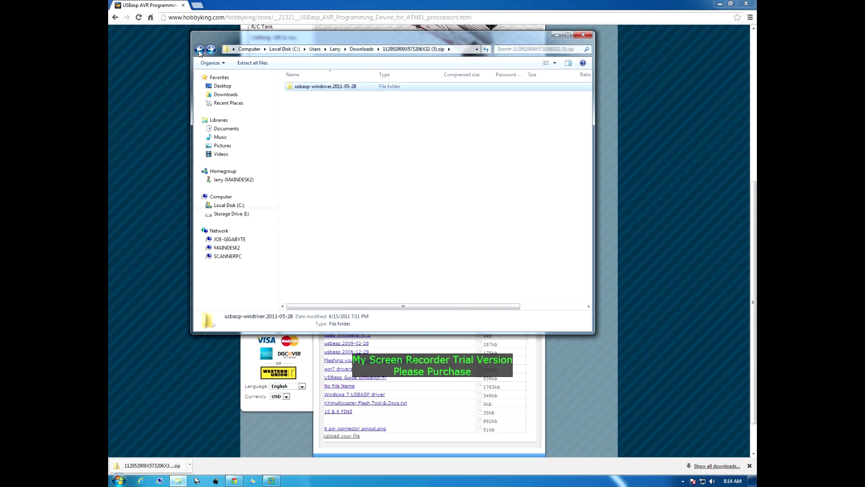
{"action": "left_click", "coordinate": [199, 50]}
Extract the zip to the suggested folder, then minimize Explorer and Chrome.
{"action": "right_click", "coordinate": [297, 88]}
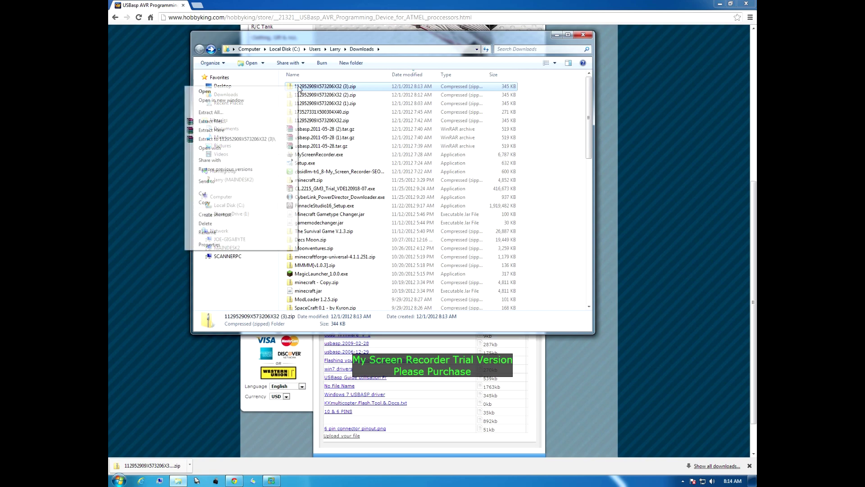
{"action": "left_click", "coordinate": [242, 113]}
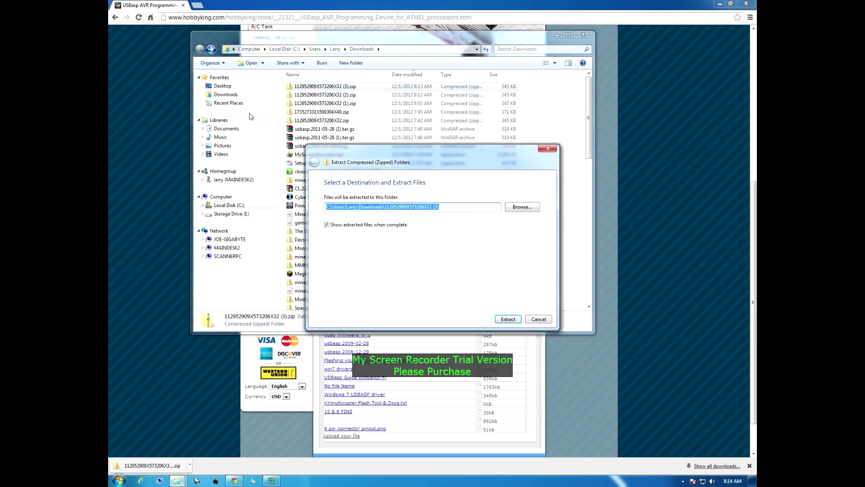
{"action": "left_click", "coordinate": [510, 320]}
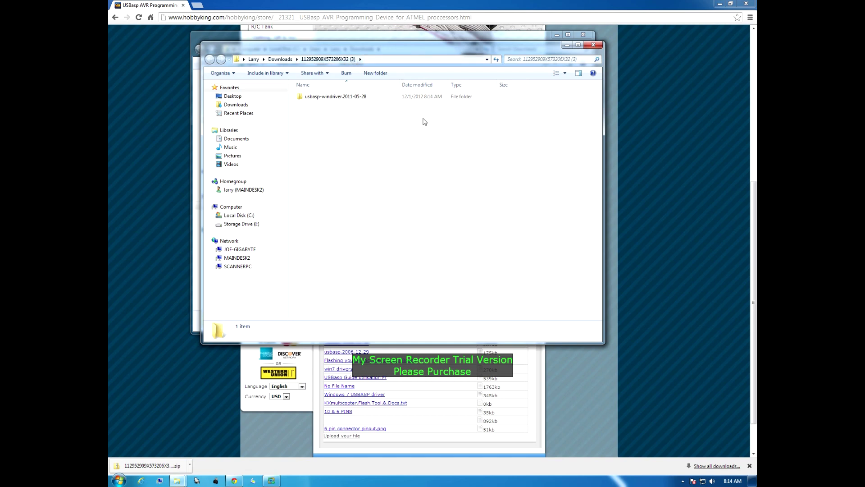
{"action": "left_click", "coordinate": [569, 46]}
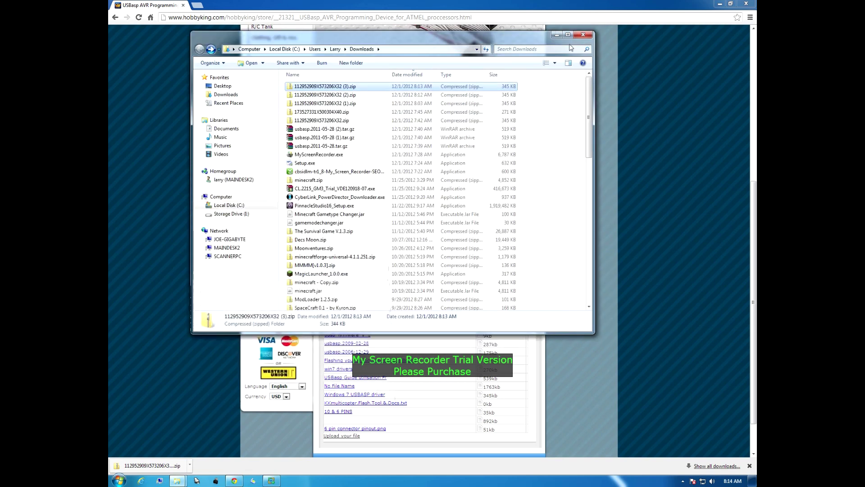
{"action": "left_click", "coordinate": [557, 35]}
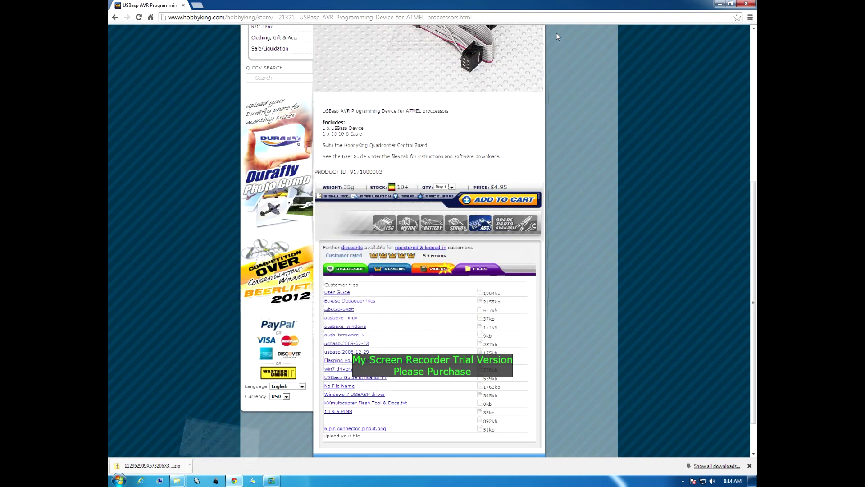
{"action": "left_click", "coordinate": [720, 4]}
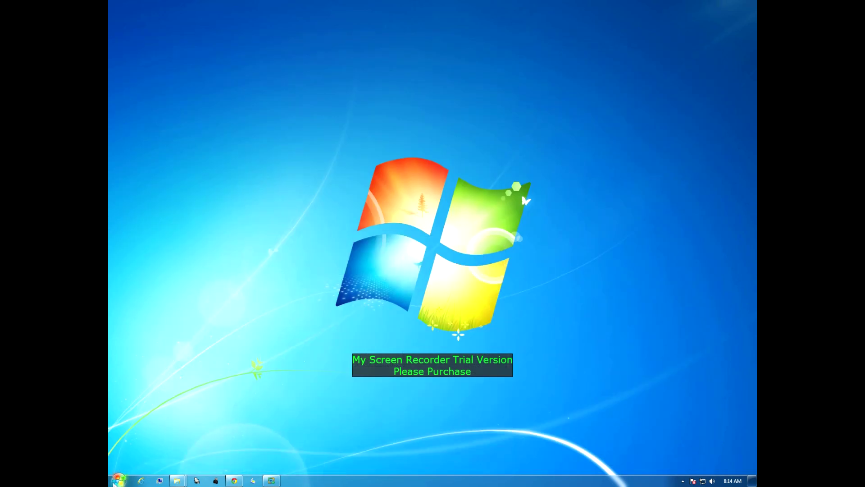
Open Devices and Printers and the USBasp device's Properties.
{"action": "left_click", "coordinate": [118, 480]}
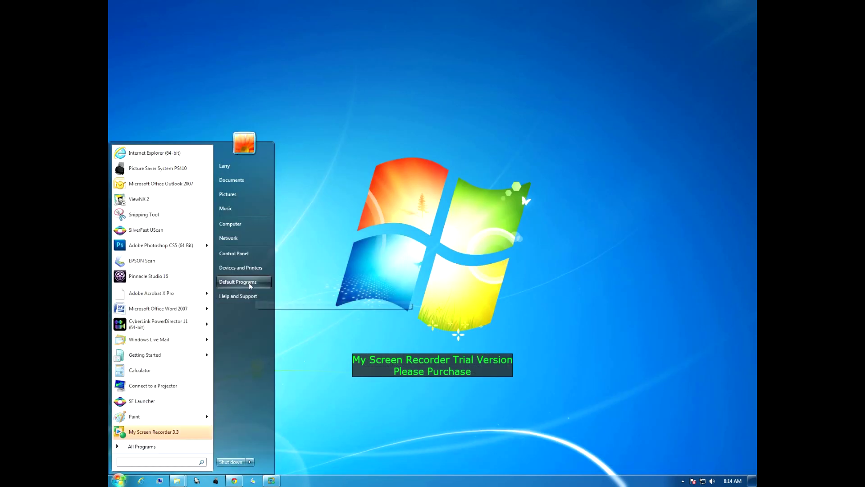
{"action": "left_click", "coordinate": [250, 269]}
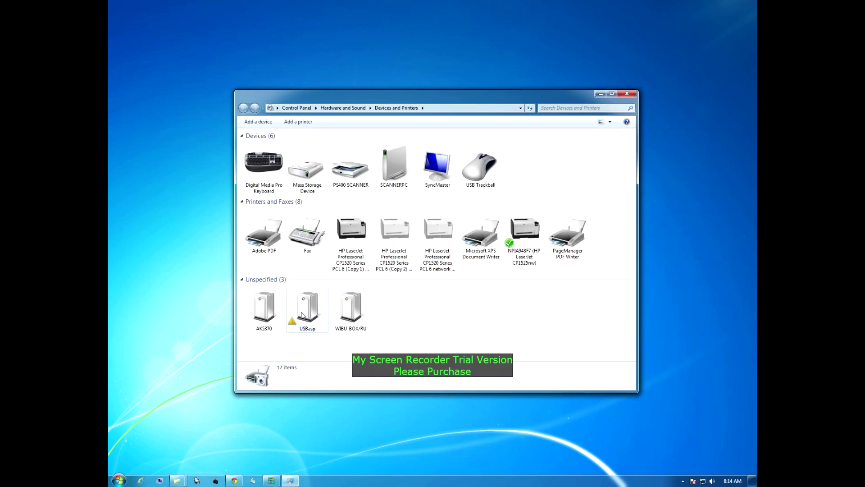
{"action": "right_click", "coordinate": [302, 314]}
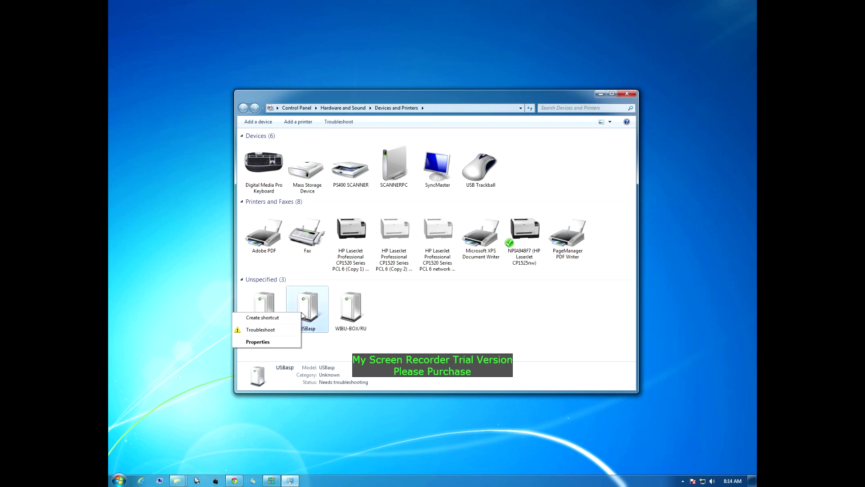
{"action": "left_click", "coordinate": [278, 345]}
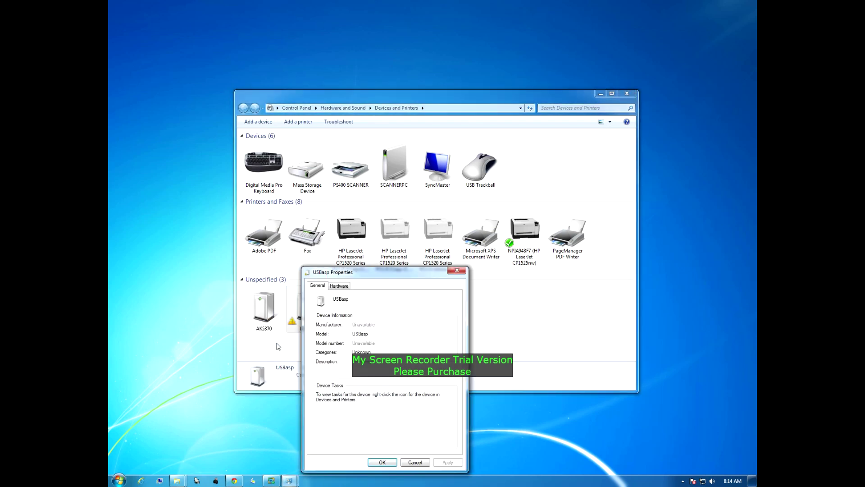
Open the USBasp device properties with administrator rights and choose Update Driver.
{"action": "left_click", "coordinate": [339, 288]}
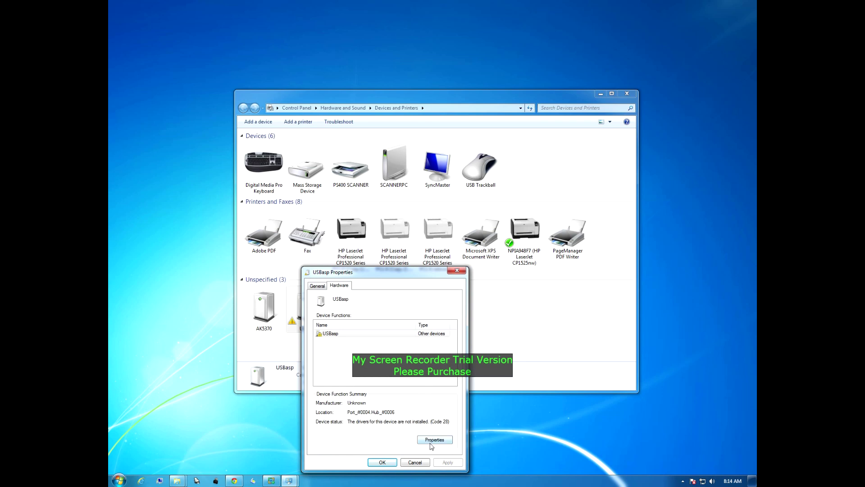
{"action": "left_click", "coordinate": [376, 333]}
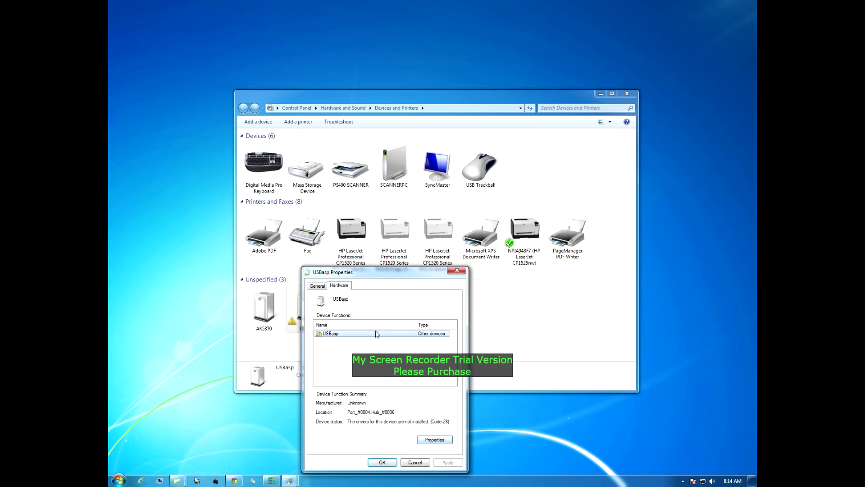
{"action": "left_click", "coordinate": [433, 442]}
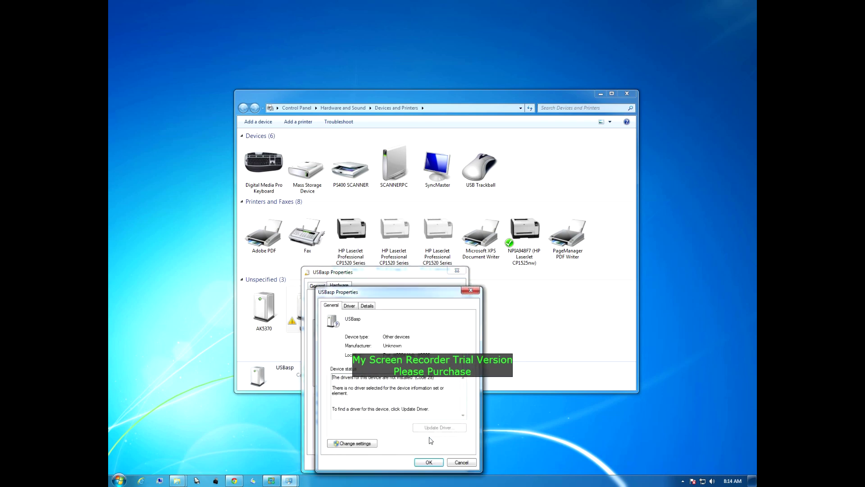
{"action": "left_click", "coordinate": [352, 443]}
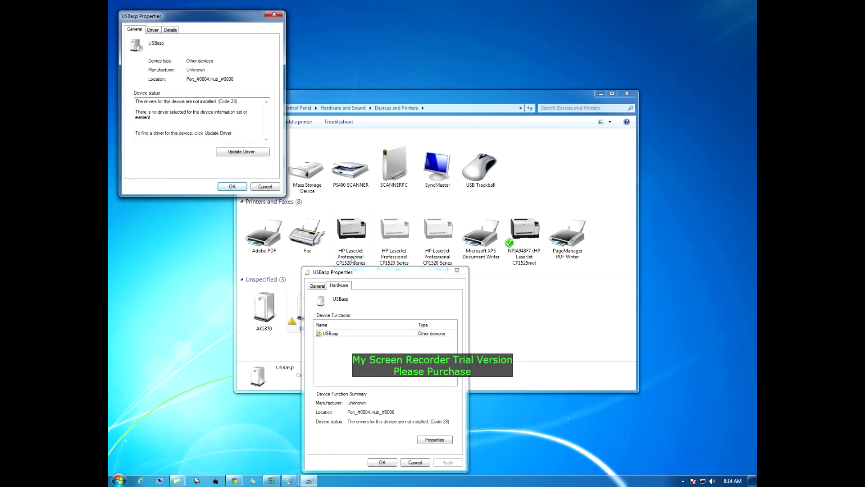
{"action": "left_click", "coordinate": [252, 151]}
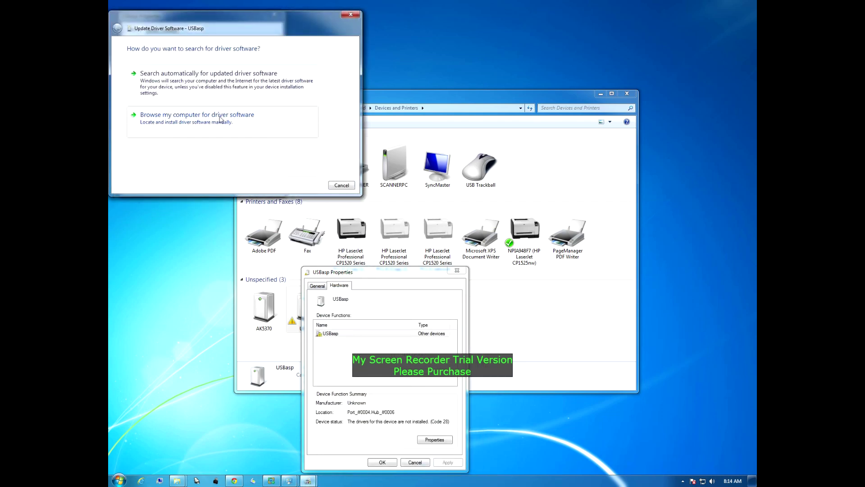
Point the driver search at Downloads > usbasp-windriver.2011-05-28.
{"action": "left_click", "coordinate": [220, 120]}
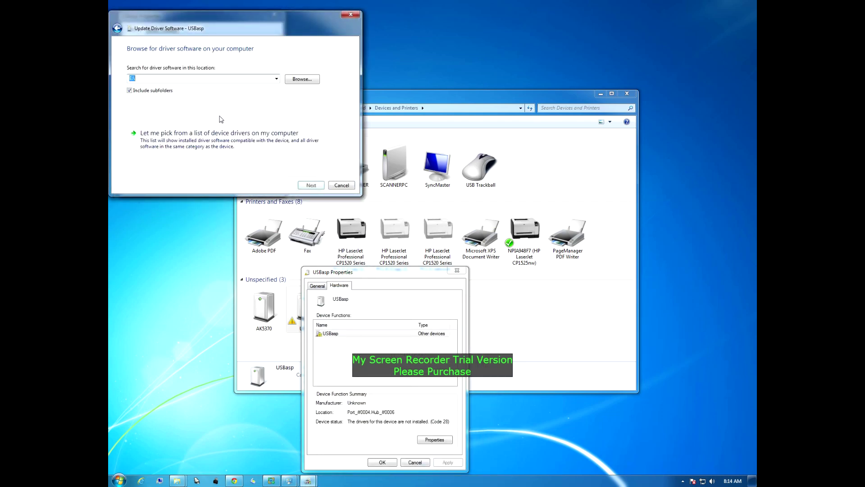
{"action": "left_click", "coordinate": [304, 80]}
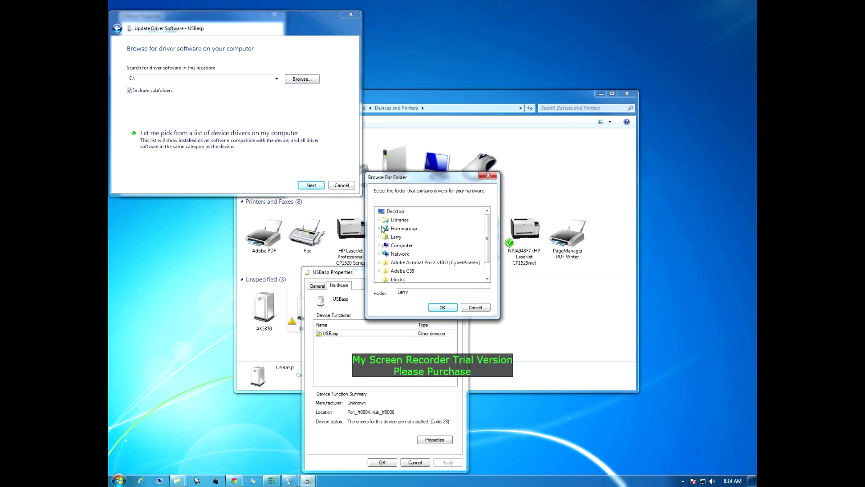
{"action": "double_click", "coordinate": [390, 238]}
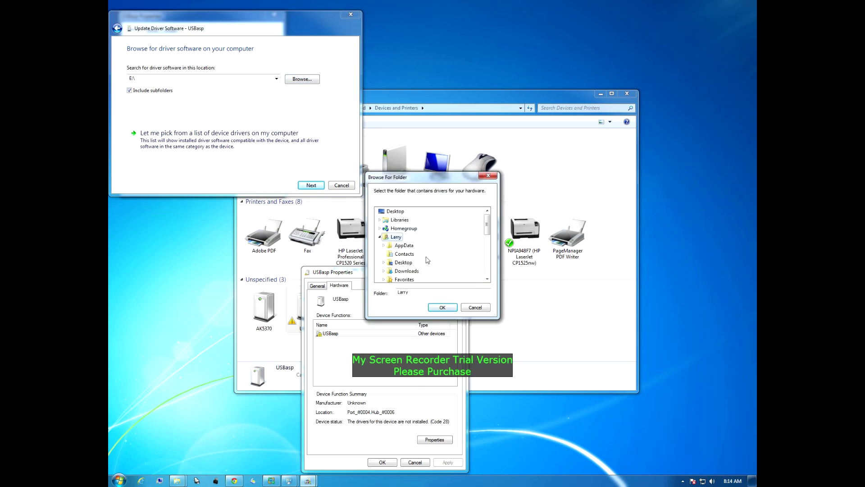
{"action": "double_click", "coordinate": [405, 271]}
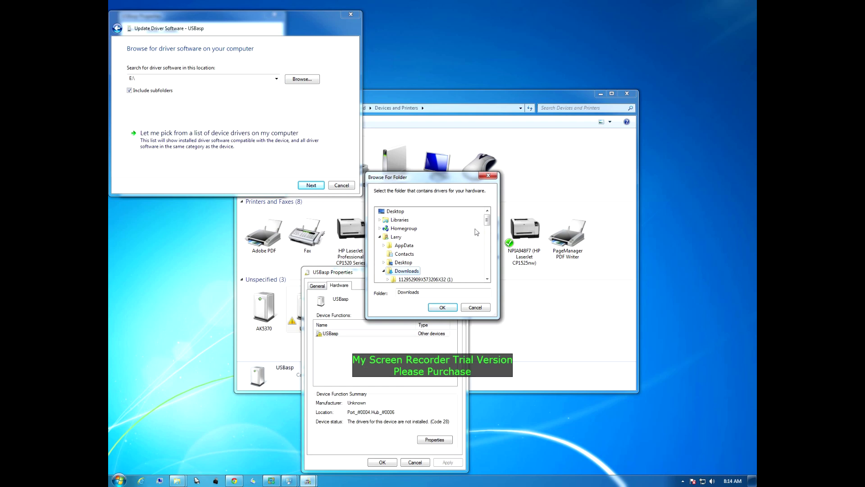
{"action": "scroll", "coordinate": [488, 224], "scroll_direction": "down", "scroll_amount": 2}
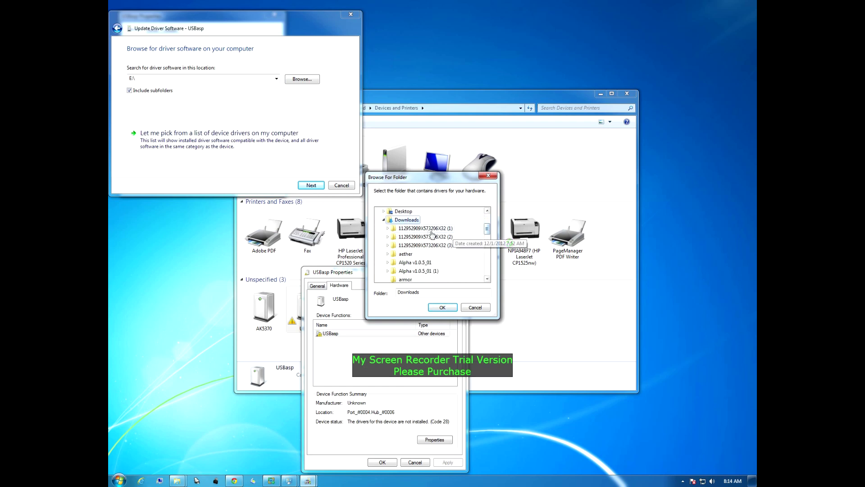
{"action": "double_click", "coordinate": [427, 232]}
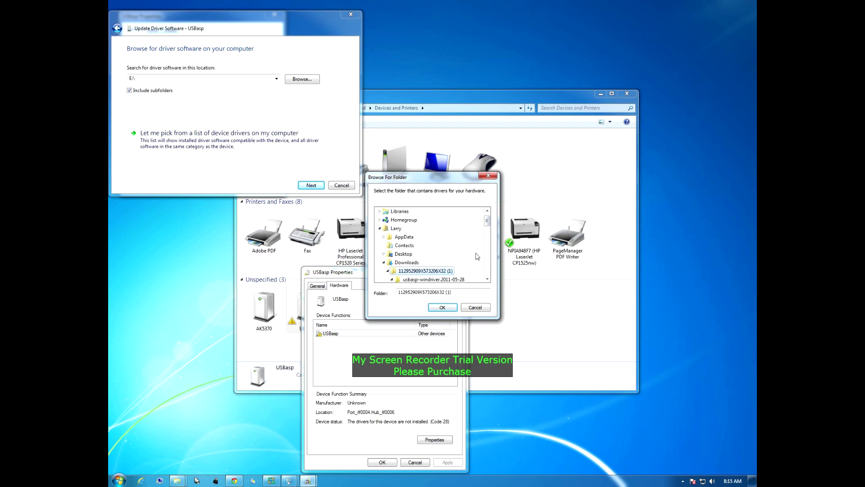
{"action": "scroll", "coordinate": [493, 234], "scroll_direction": "down", "scroll_amount": 2}
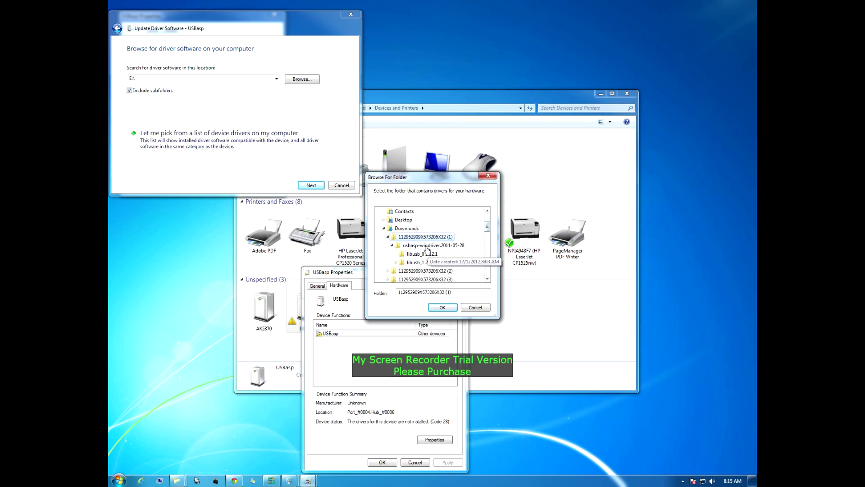
{"action": "left_click", "coordinate": [427, 246]}
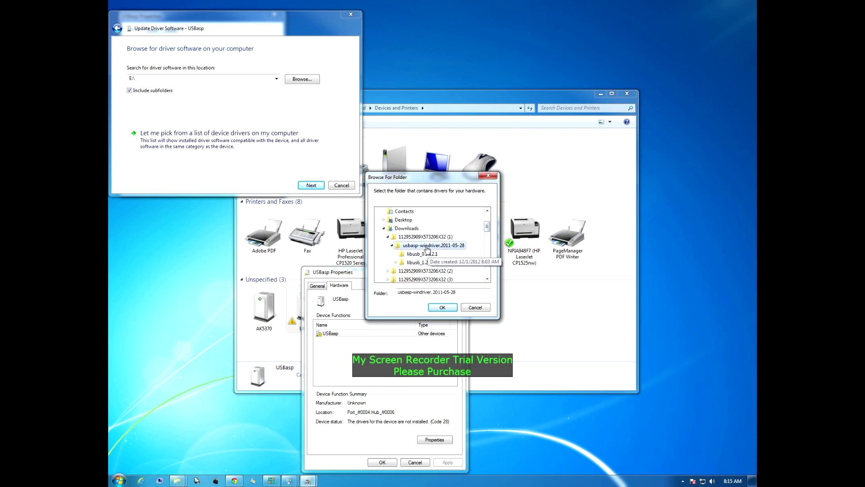
{"action": "left_click", "coordinate": [442, 307]}
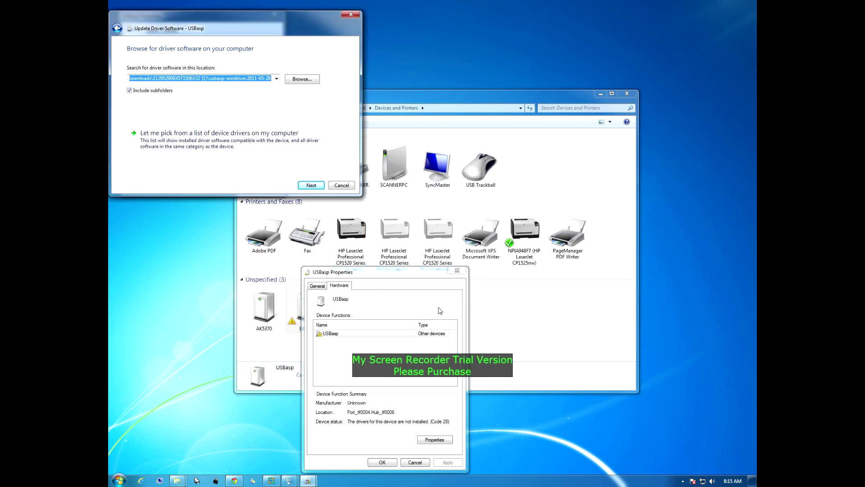
Install the unverified USBasp driver anyway and close the wizard and properties windows.
{"action": "left_click", "coordinate": [311, 186]}
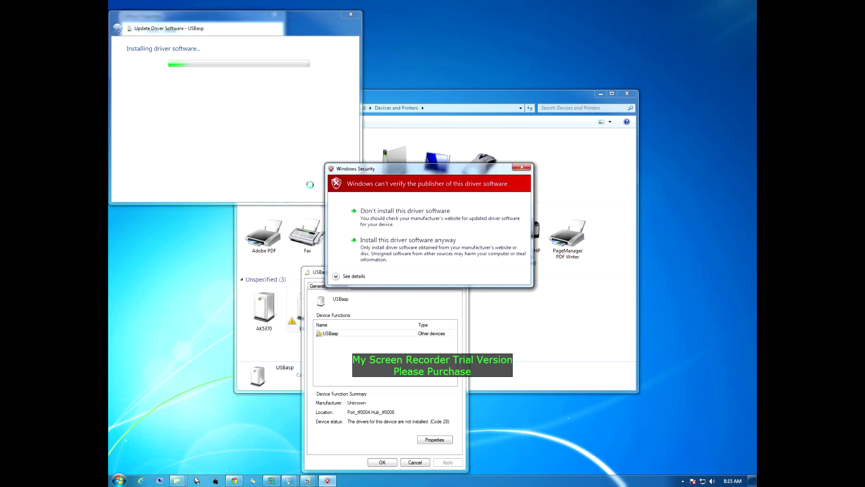
{"action": "left_click", "coordinate": [399, 242]}
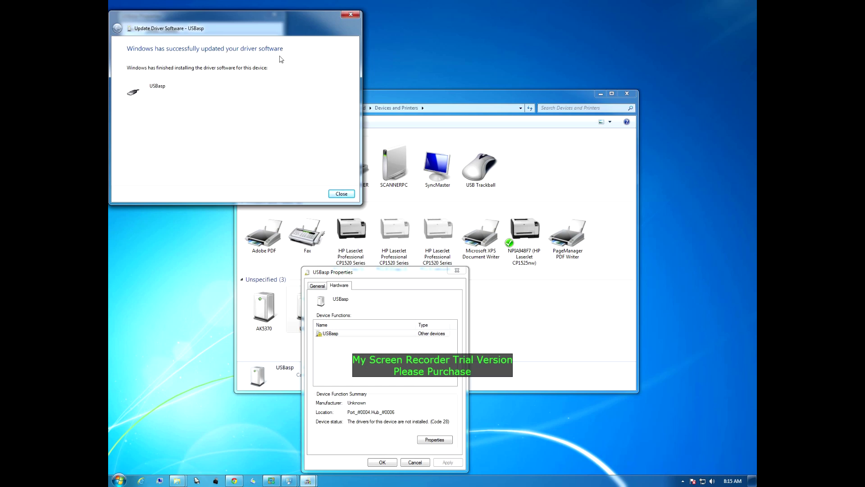
{"action": "left_click", "coordinate": [341, 193]}
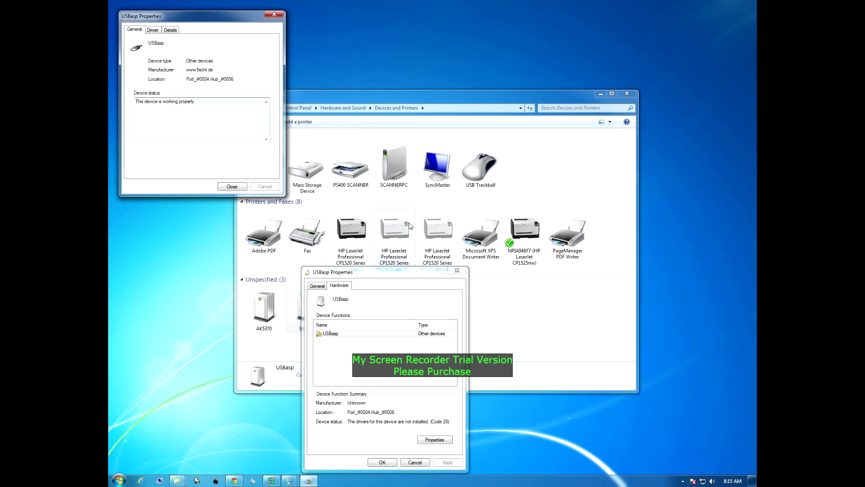
{"action": "left_click", "coordinate": [273, 15]}
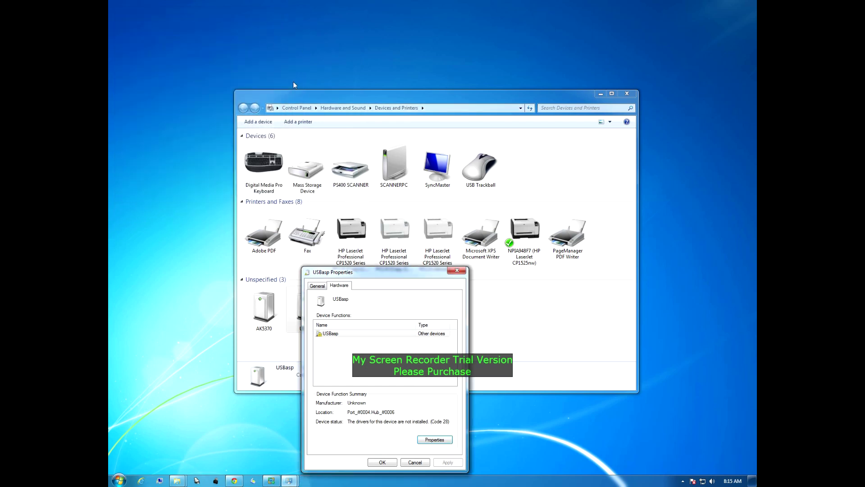
{"action": "left_click", "coordinate": [457, 270]}
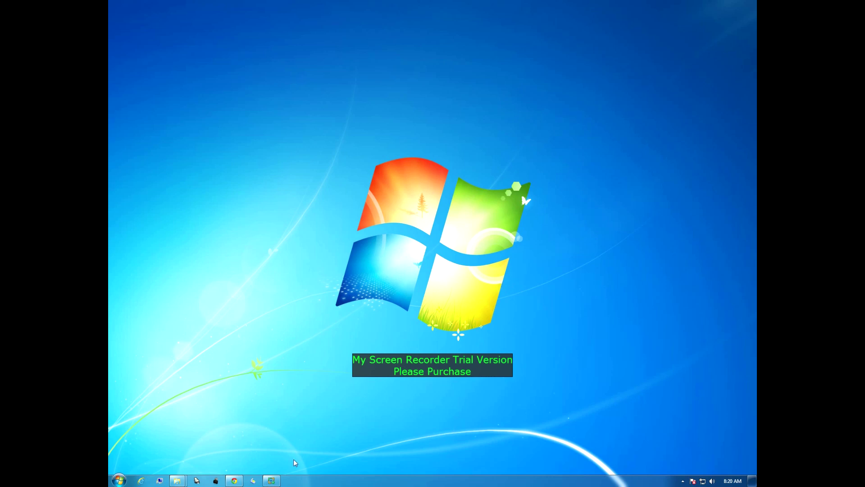
Bring the Chrome window with Google search back on screen.
{"action": "left_click", "coordinate": [235, 480]}
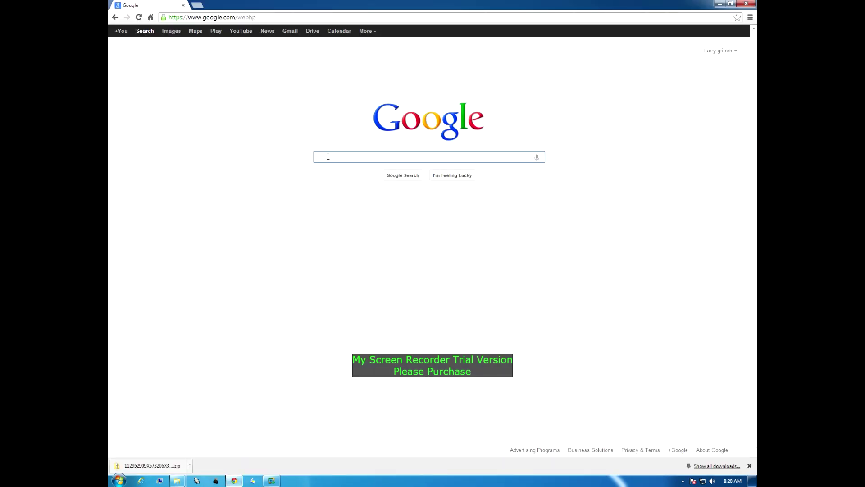
Google 'lazy zero flash tool' and open the 'KKmulticopter Flash Tool - Die Molls' result.
{"action": "type", "text": "lazy"}
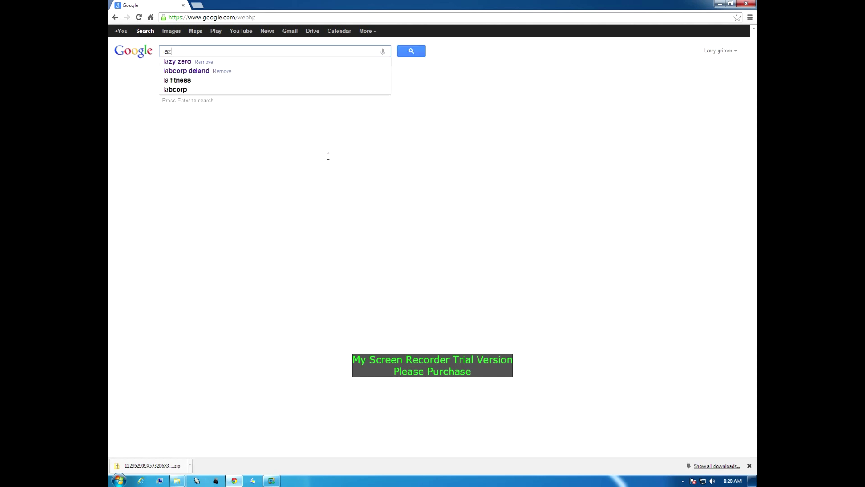
{"action": "type", "text": " zer"}
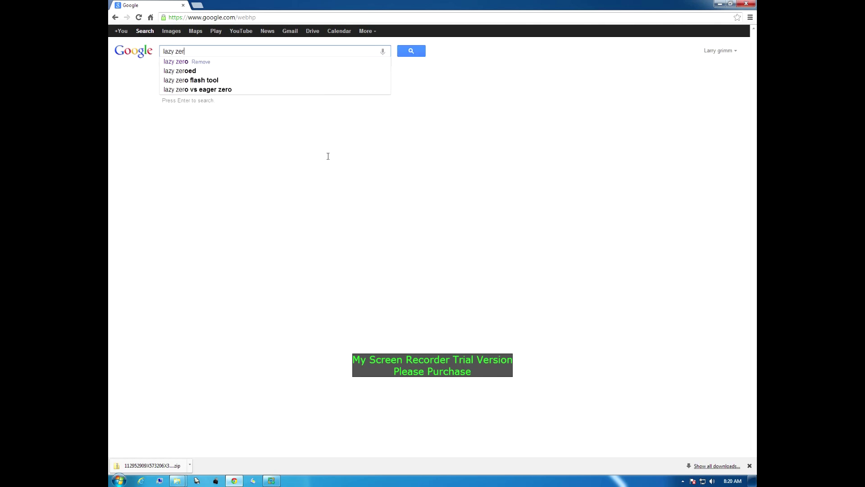
{"action": "type", "text": "o fla"}
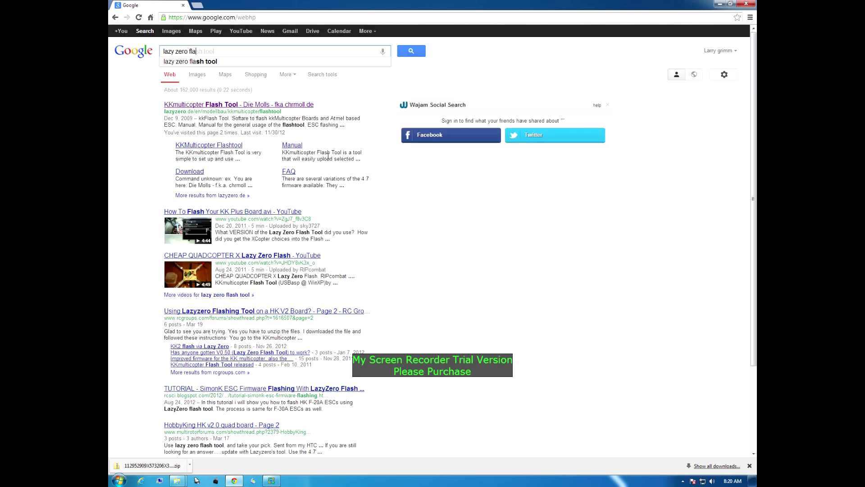
{"action": "key", "text": "Return"}
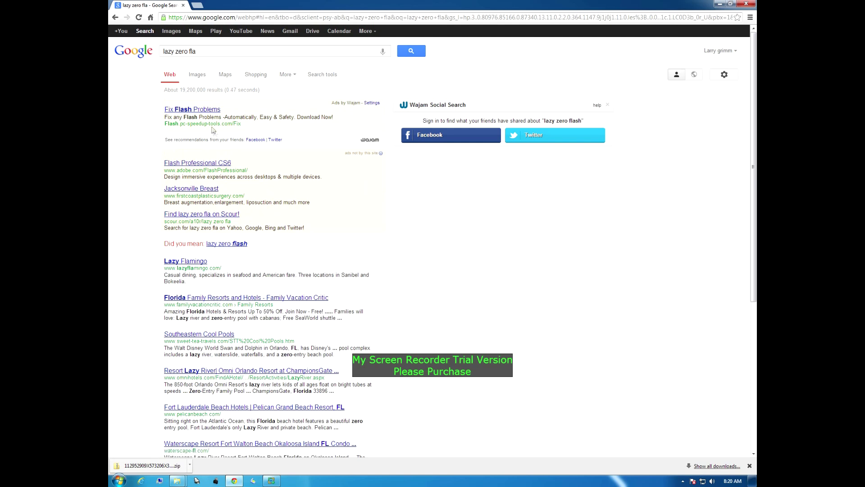
{"action": "left_click", "coordinate": [203, 52]}
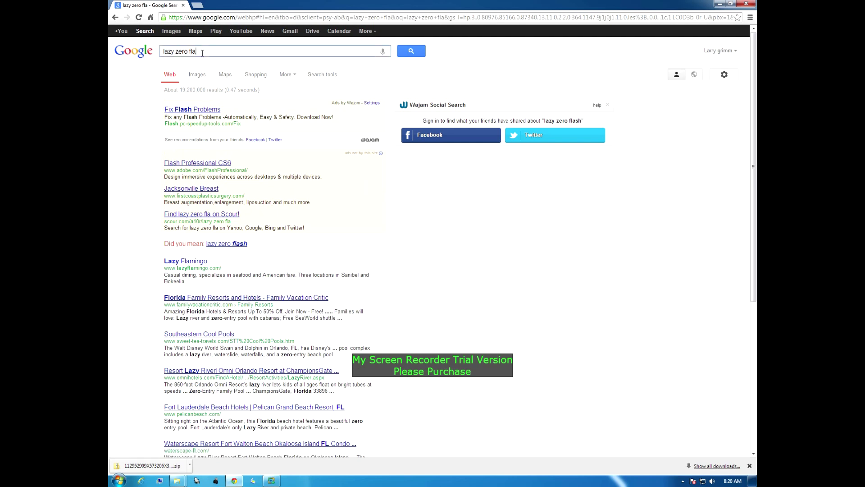
{"action": "type", "text": "sh t"}
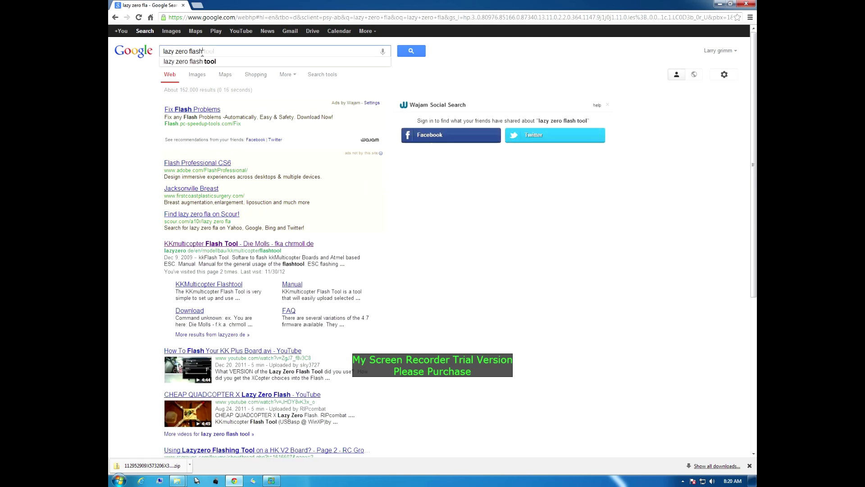
{"action": "type", "text": "ool"}
{"action": "key", "text": "Return"}
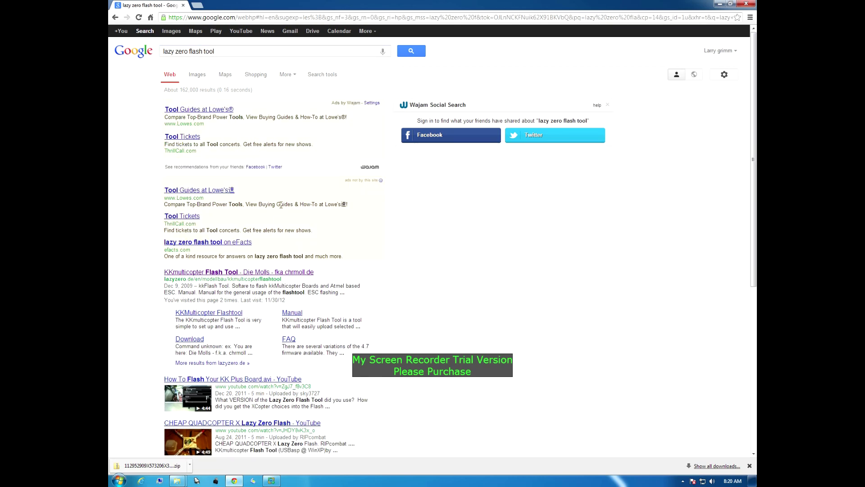
{"action": "left_click", "coordinate": [209, 272]}
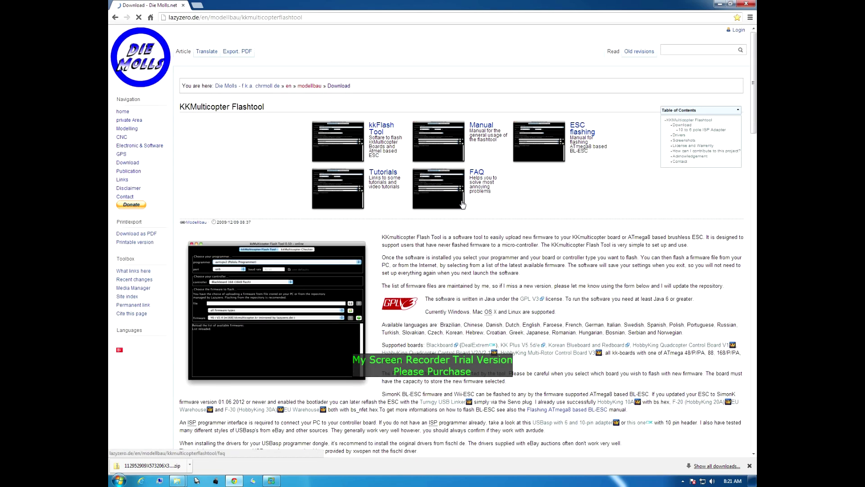
Download KKmulticopter Flash Tool V0.70 for Windows/Linux and open the finished zip.
{"action": "left_click_drag", "start_coordinate": [753, 107], "coordinate": [739, 204]}
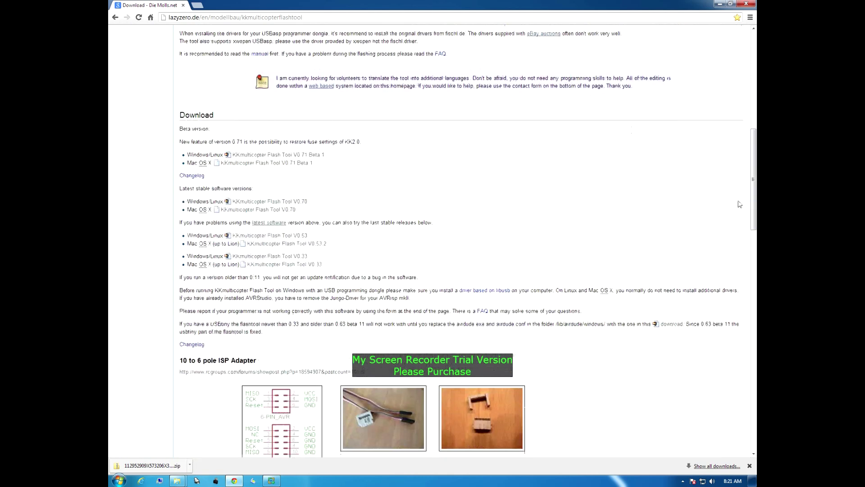
{"action": "left_click", "coordinate": [258, 203]}
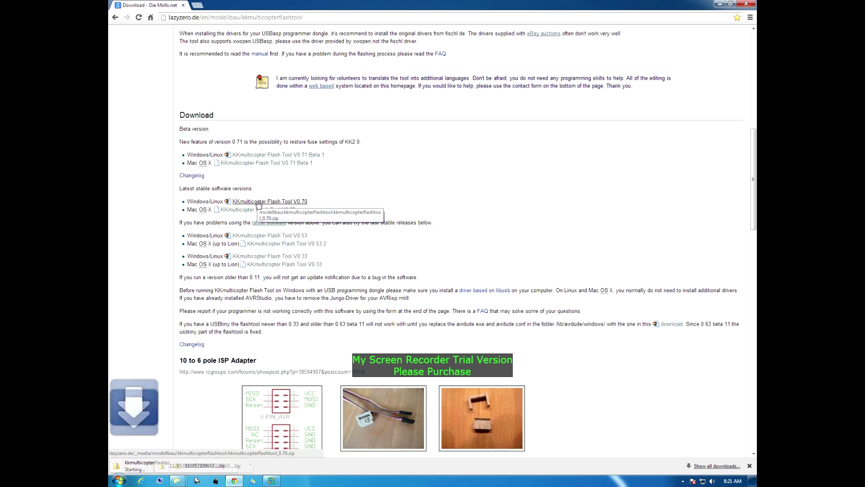
{"action": "left_click", "coordinate": [167, 466]}
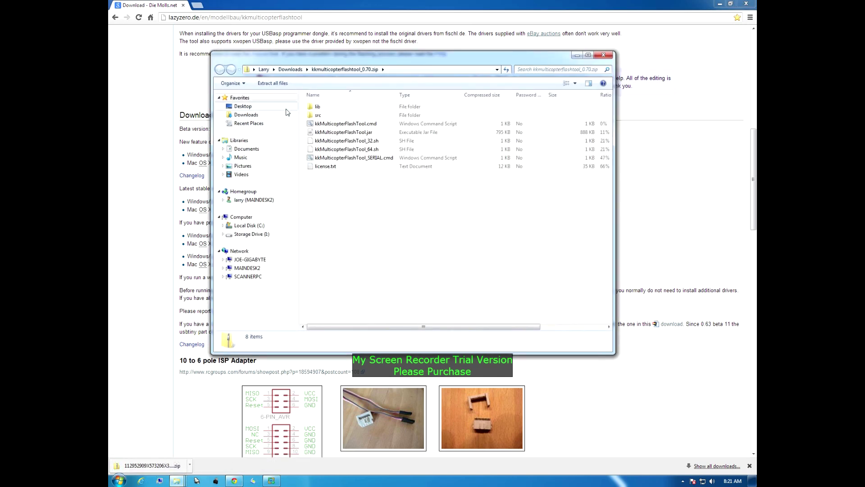
Extract all files into the default kkmulticopterflashtool_0.70 folder in Downloads.
{"action": "left_click", "coordinate": [275, 84]}
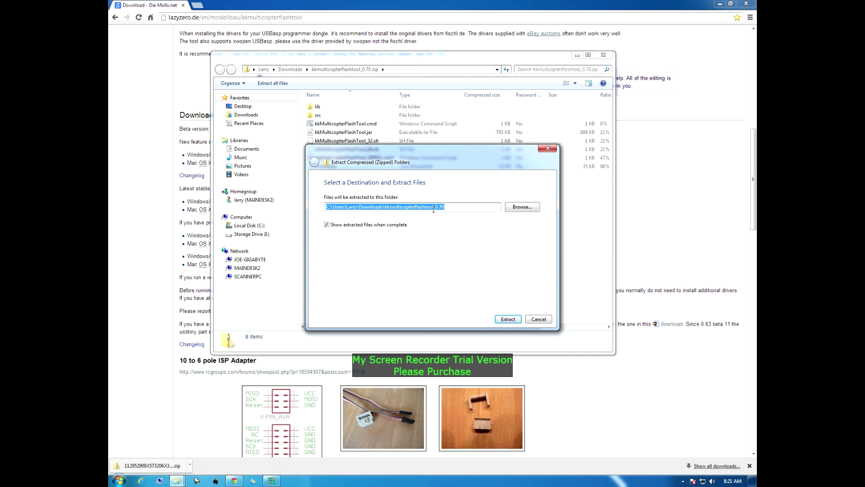
{"action": "left_click", "coordinate": [508, 319]}
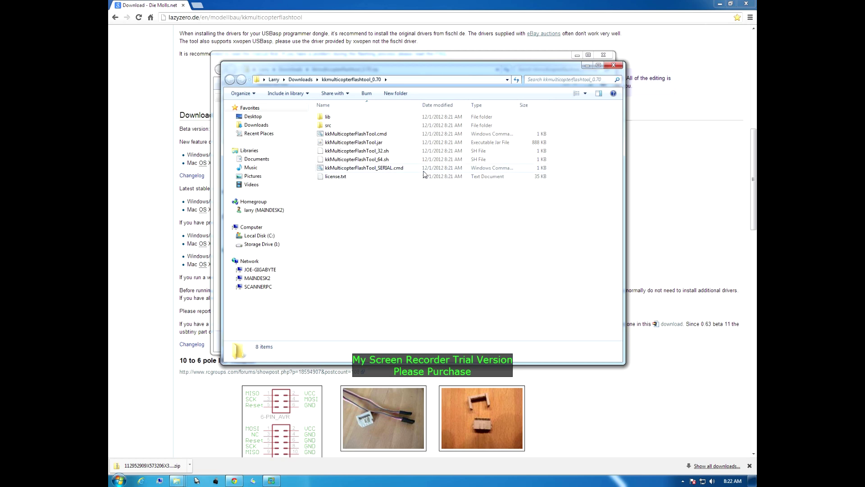
Run kkMulticopterFlashTool.cmd, allowing it through the Security Warning.
{"action": "double_click", "coordinate": [364, 134]}
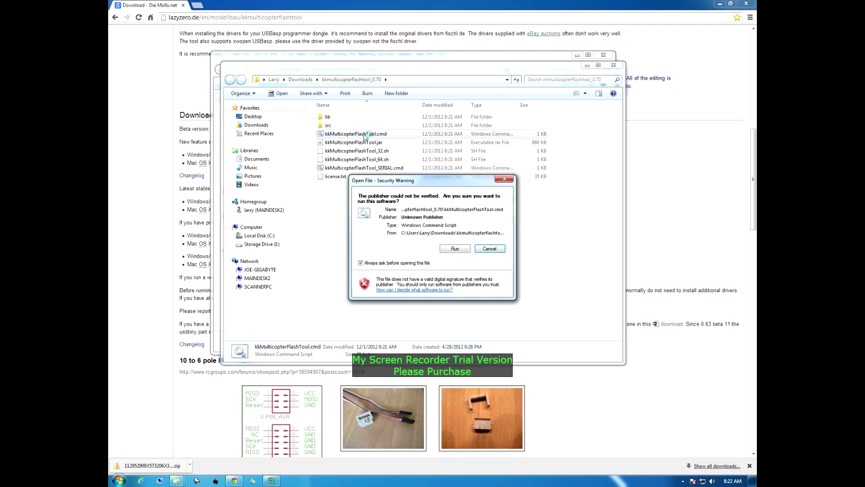
{"action": "left_click", "coordinate": [462, 248]}
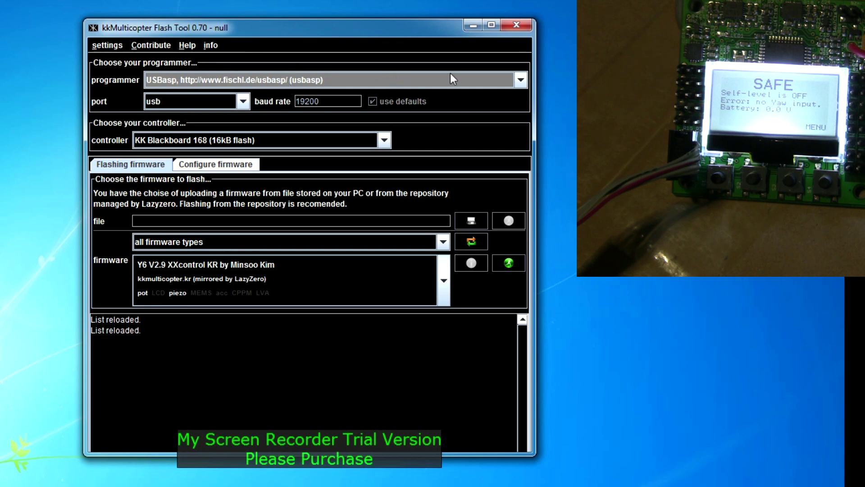
Leave the programmer on USBasp and pick HobbyKing KK2 (32kB flash) as the controller.
{"action": "left_click", "coordinate": [520, 80]}
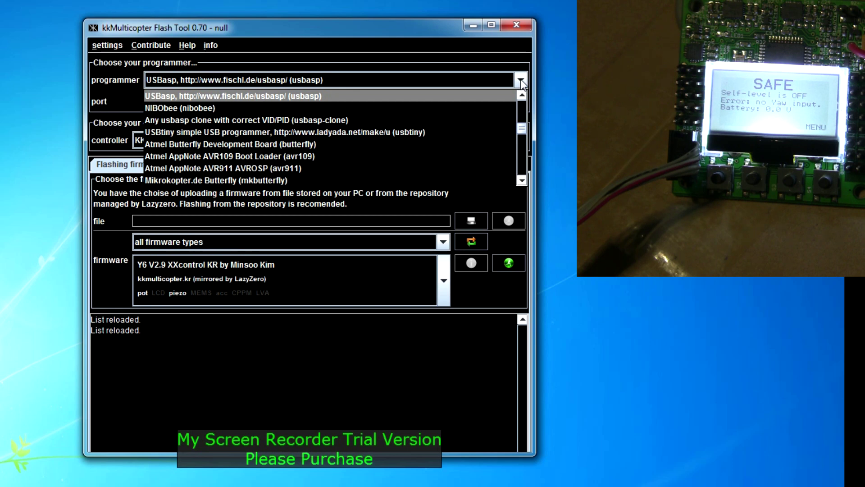
{"action": "left_click", "coordinate": [520, 79]}
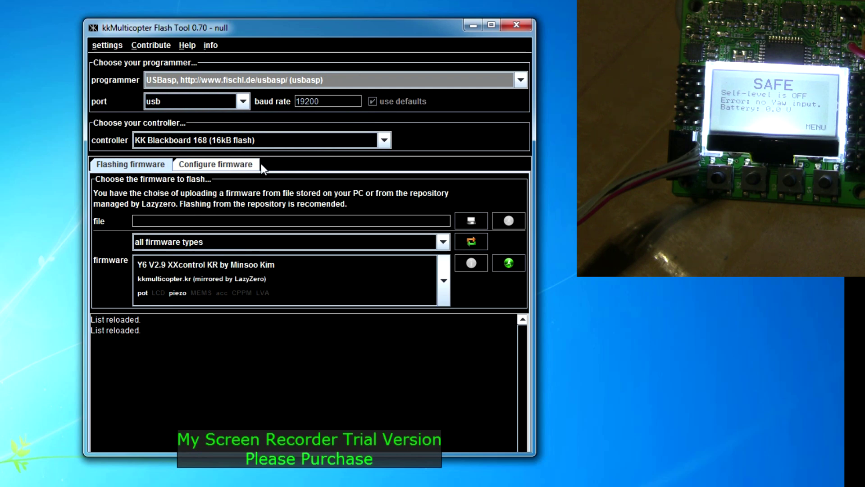
{"action": "left_click", "coordinate": [383, 140]}
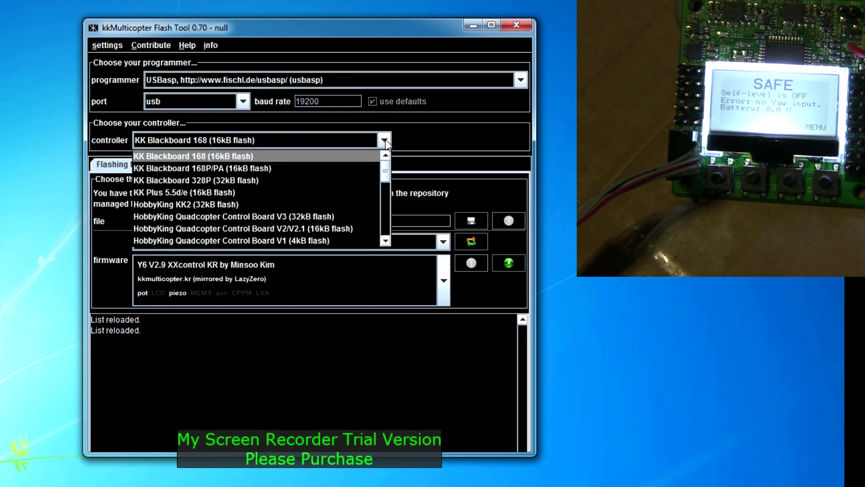
{"action": "left_click_drag", "start_coordinate": [388, 170], "coordinate": [388, 173]}
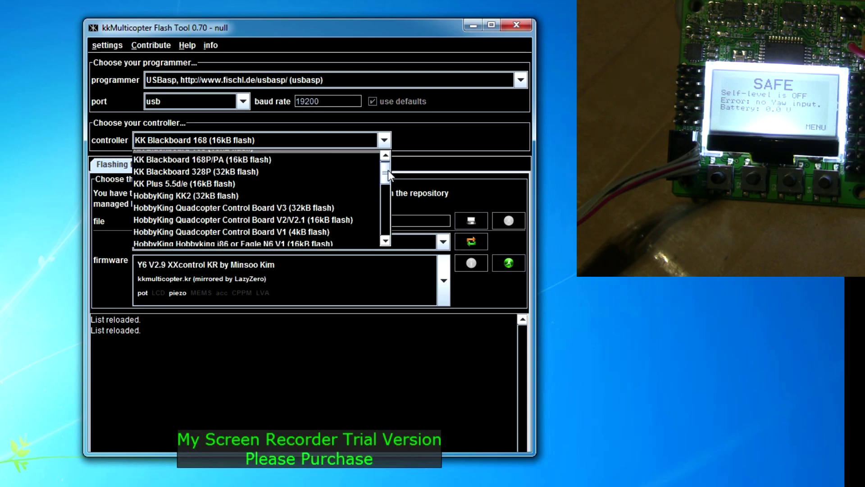
{"action": "mouse_move", "coordinate": [388, 170]}
{"action": "left_mouse_down"}
{"action": "mouse_move", "coordinate": [392, 204]}
{"action": "mouse_move", "coordinate": [392, 174]}
{"action": "left_mouse_up"}
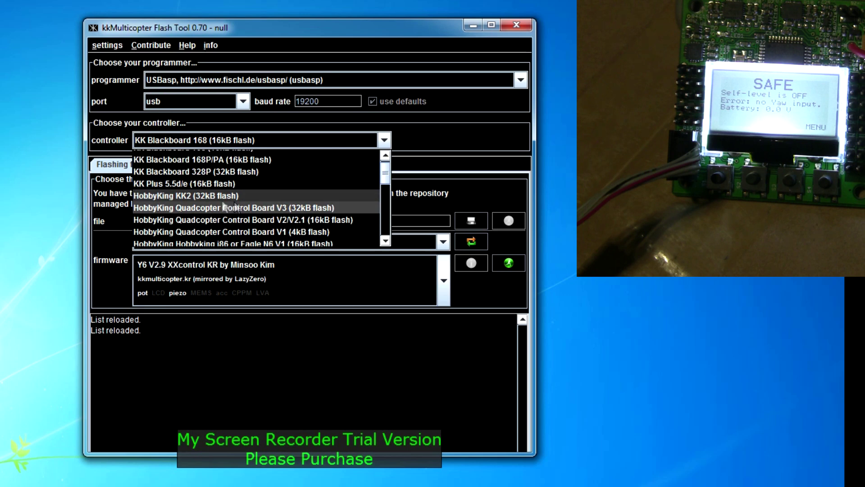
{"action": "left_click", "coordinate": [215, 195]}
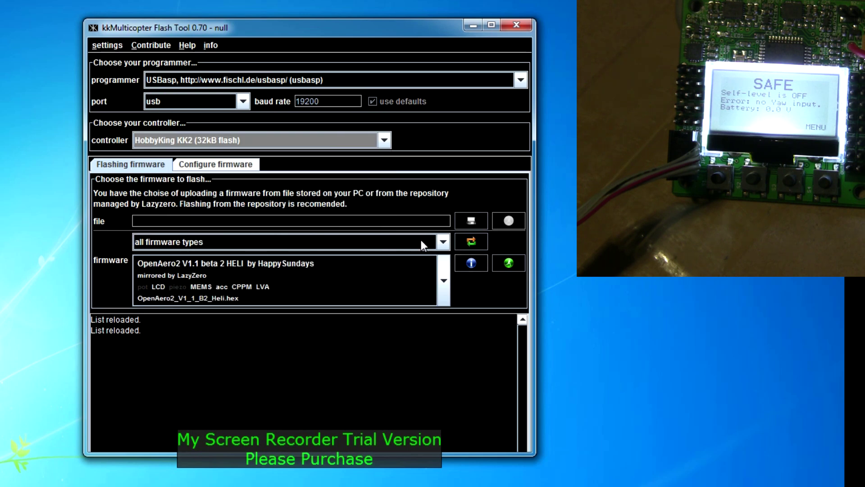
Keep all firmware types listed, select KK2.0 V1.5 by KapteinKuk, and start flashing it.
{"action": "left_click", "coordinate": [443, 241]}
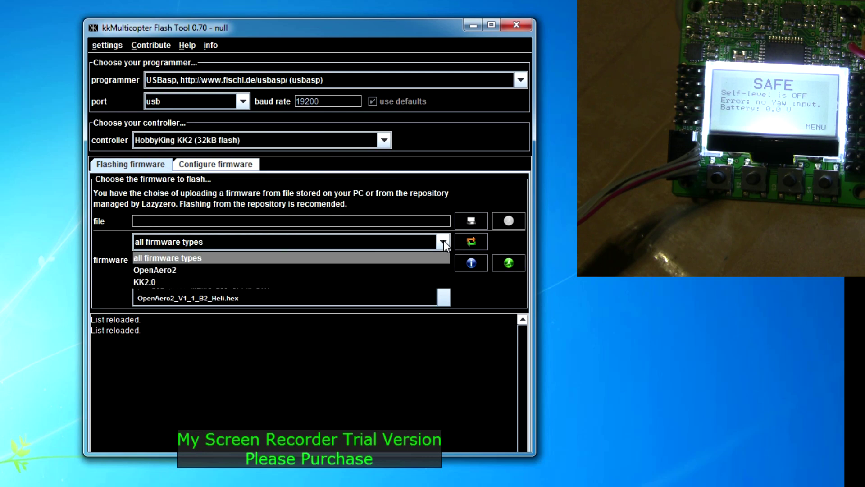
{"action": "left_click", "coordinate": [444, 241]}
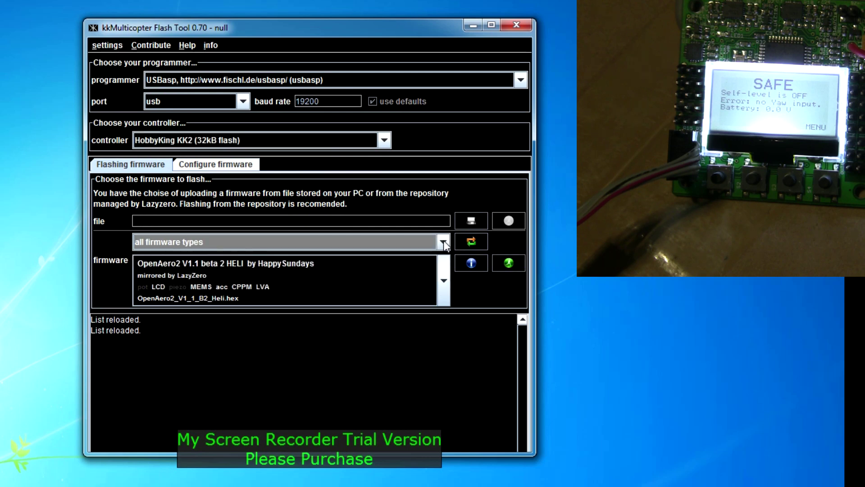
{"action": "left_click", "coordinate": [445, 268]}
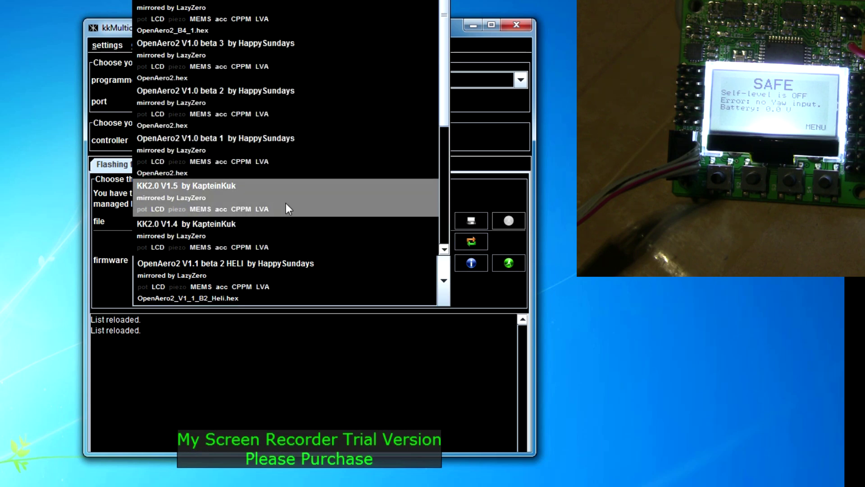
{"action": "left_click", "coordinate": [215, 189]}
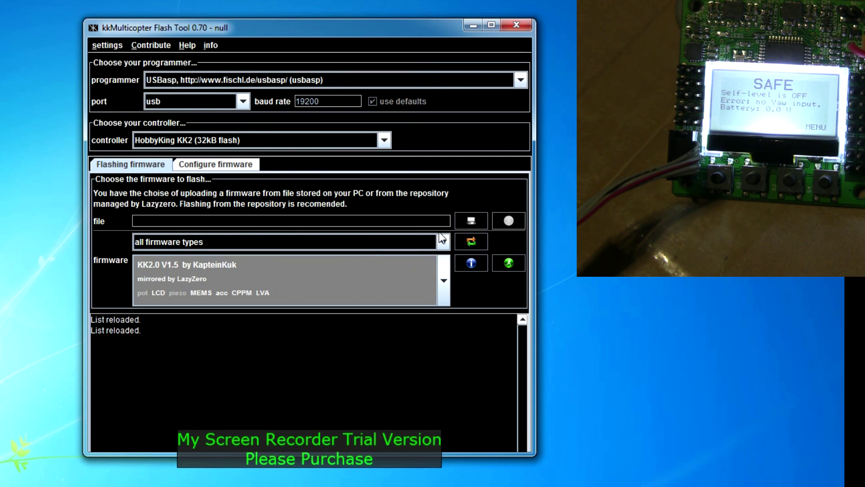
{"action": "left_click", "coordinate": [507, 264]}
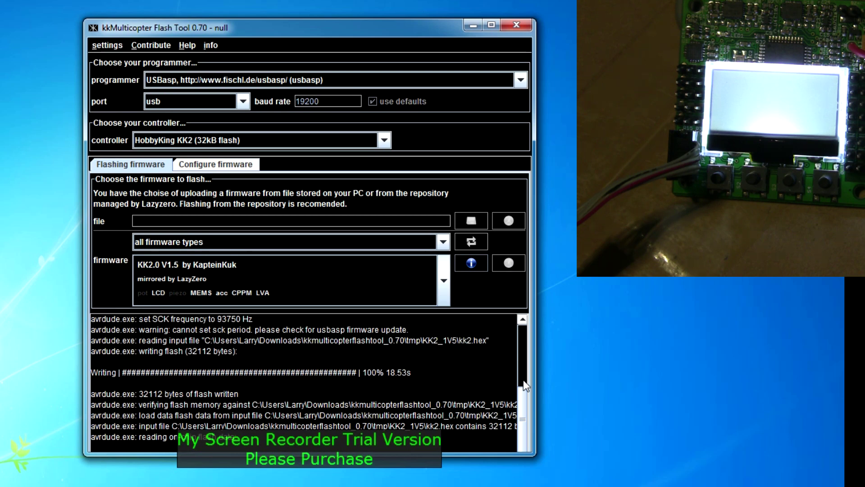
Scroll the log while avrdude writes and verifies the KK2.0 V1.5 firmware.
{"action": "mouse_move", "coordinate": [523, 398]}
{"action": "left_mouse_down"}
{"action": "mouse_move", "coordinate": [518, 353]}
{"action": "mouse_move", "coordinate": [523, 408]}
{"action": "left_mouse_up"}
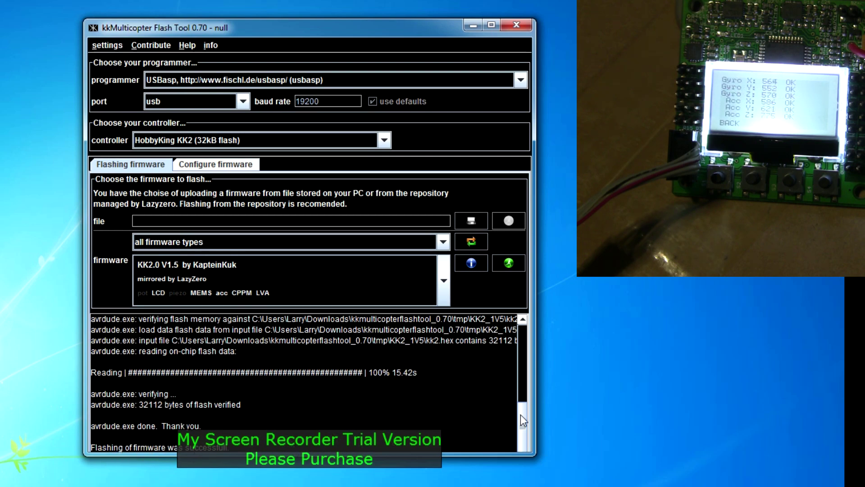
Scroll the log to confirm the 32112-byte flash verified and firmware flashing succeeded.
{"action": "mouse_move", "coordinate": [520, 414]}
{"action": "left_mouse_down"}
{"action": "mouse_move", "coordinate": [521, 333]}
{"action": "mouse_move", "coordinate": [522, 415]}
{"action": "left_mouse_up"}
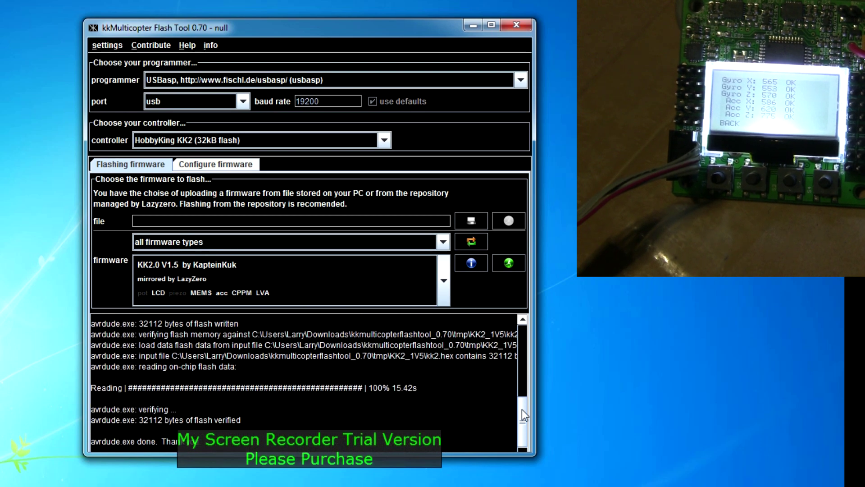